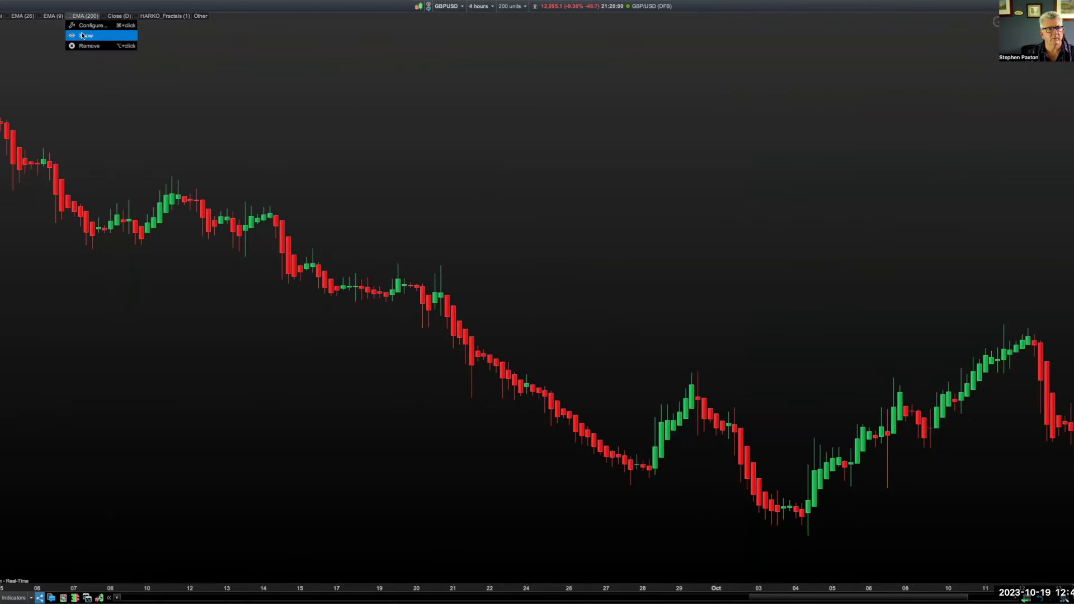
Turn on the 200 EMA line on the GBPUSD chart, closing the chart context menu unused
click(83, 36)
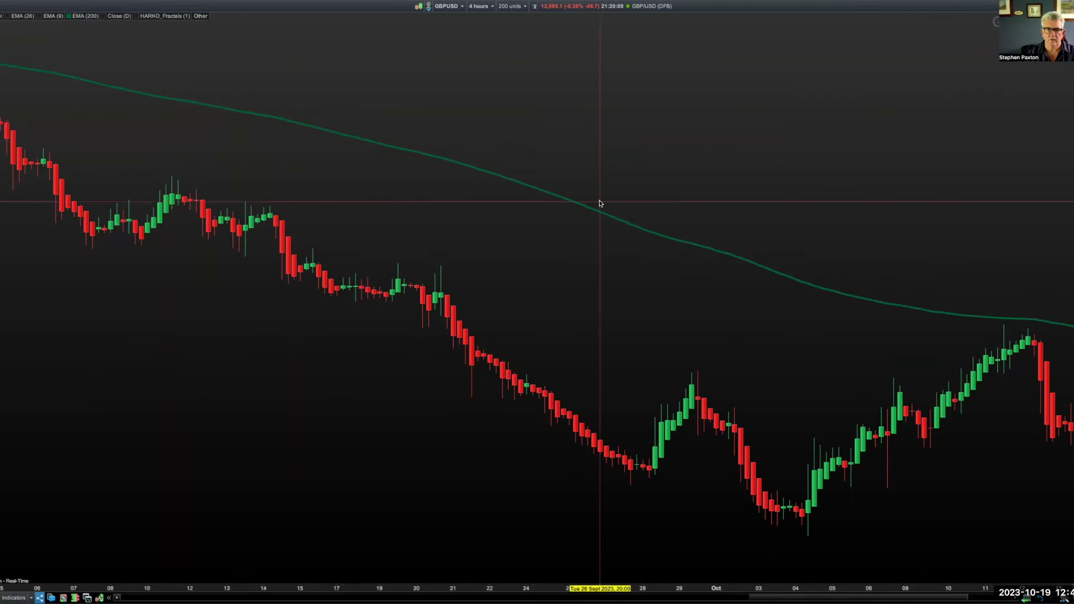
right_click(647, 156)
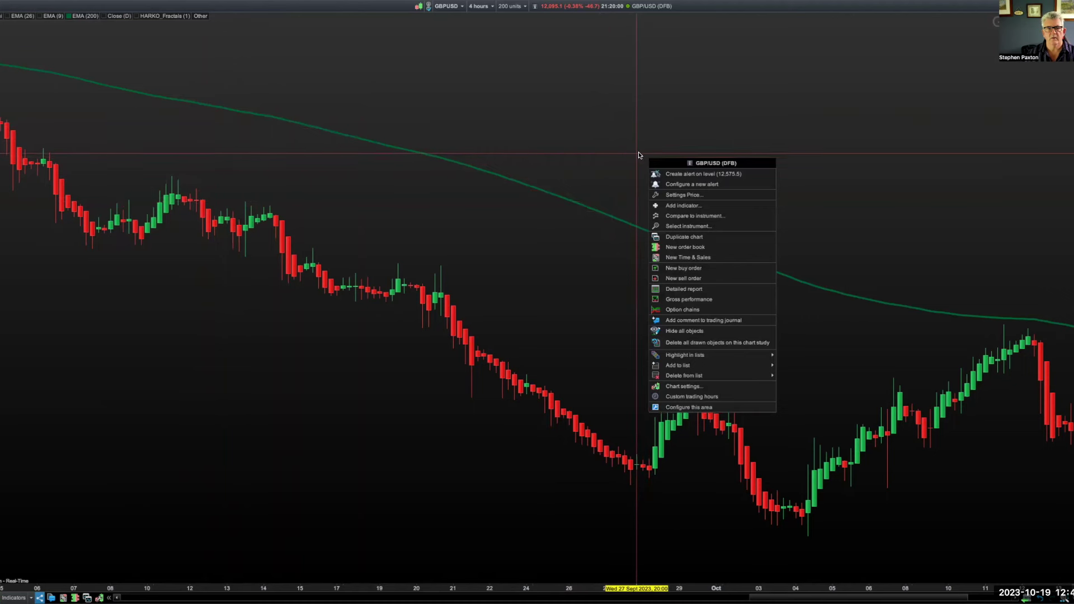
click(639, 152)
mouse_move(639, 152)
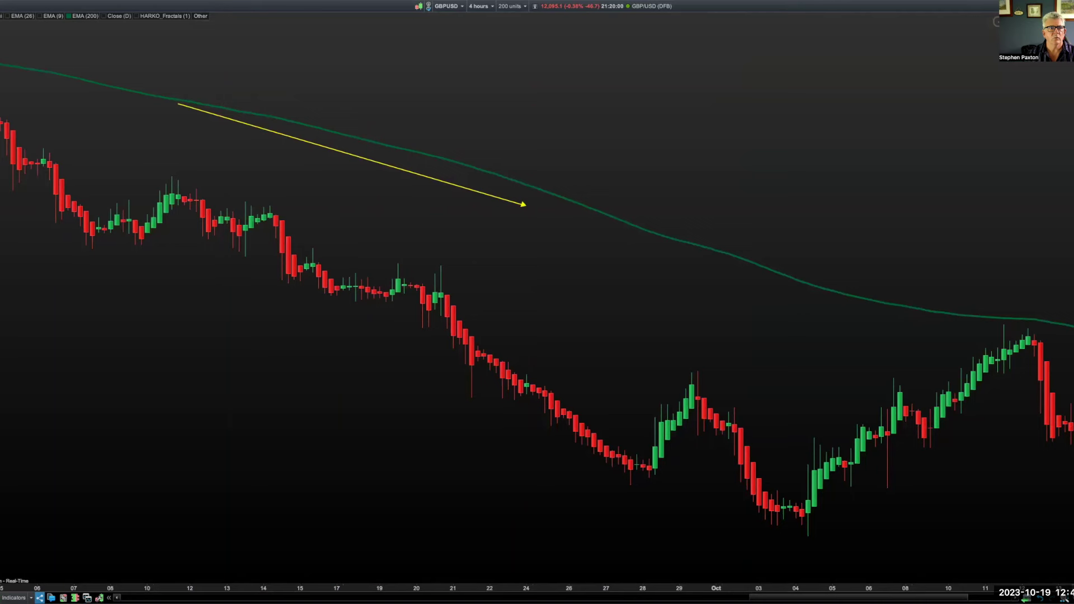
Delete the arrow along the 200 EMA and draw arrows on the Sept 20–21 rally and late-September low
click(235, 137)
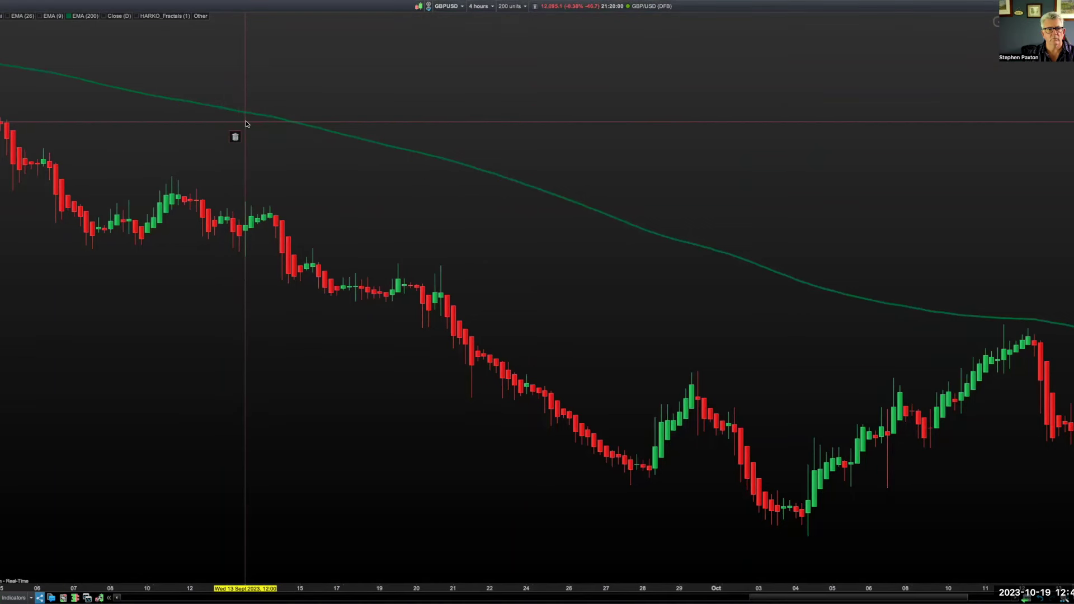
mouse_move(247, 124)
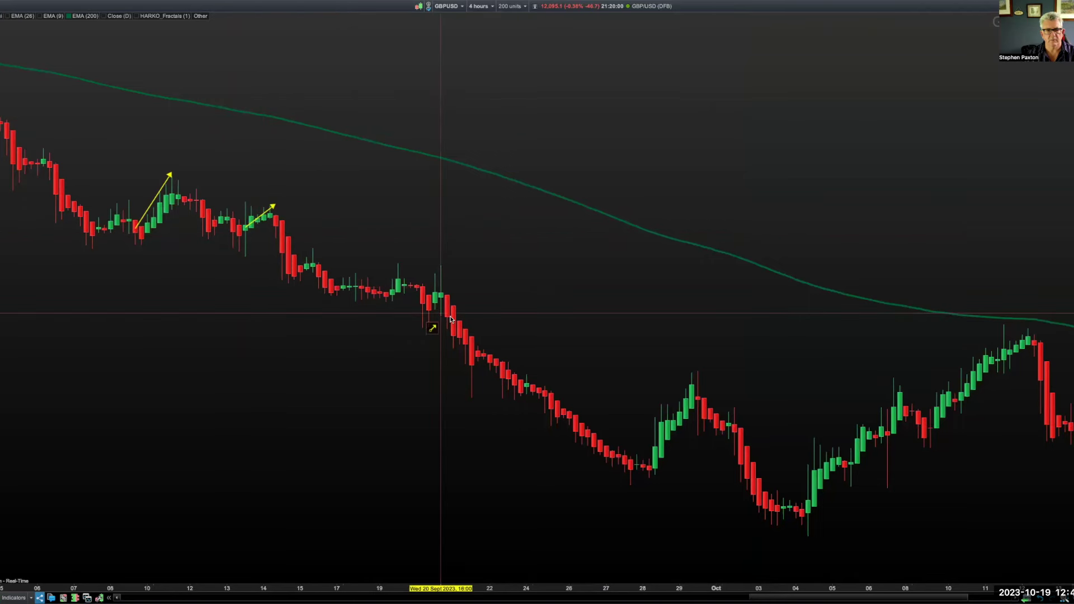
drag(435, 307, 452, 286)
drag(649, 413, 672, 381)
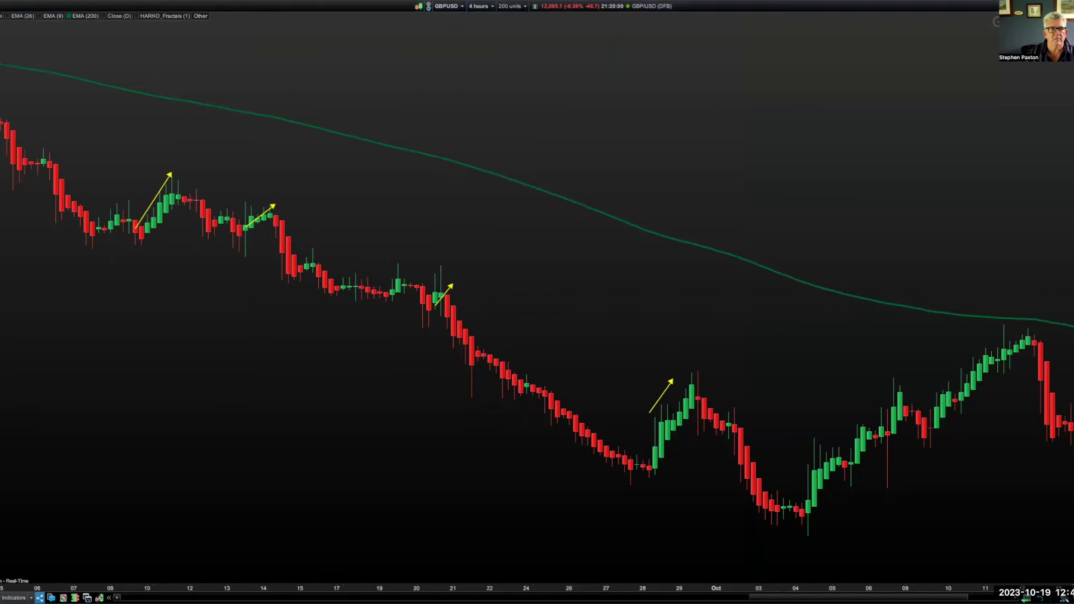
Delete the arrows near Sept 8–11, Sept 13–14, Sept 20–21 and Sept 28
click(169, 176)
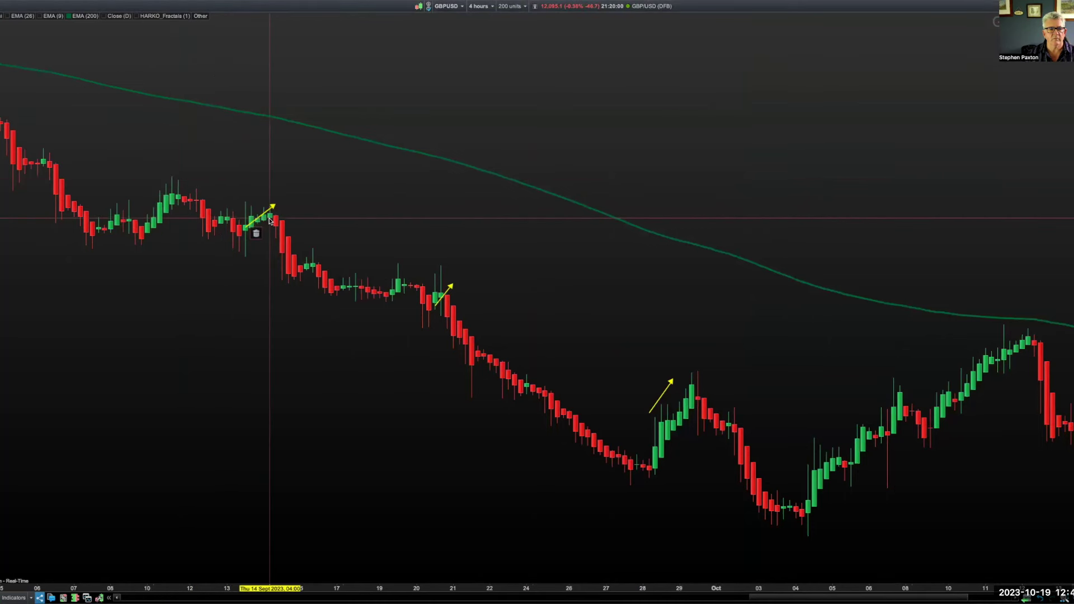
click(257, 231)
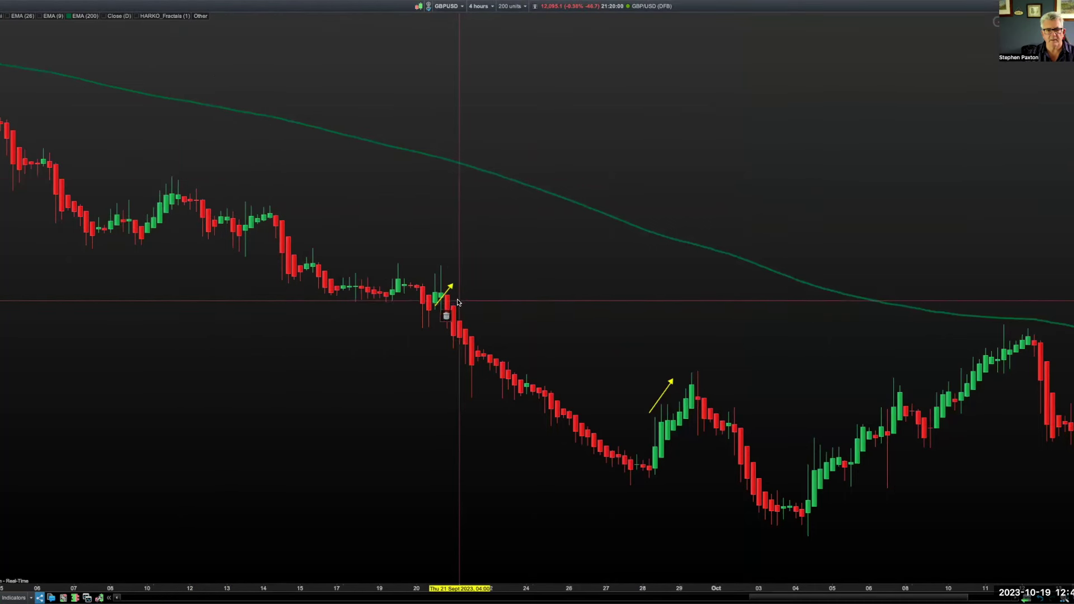
click(450, 286)
click(670, 383)
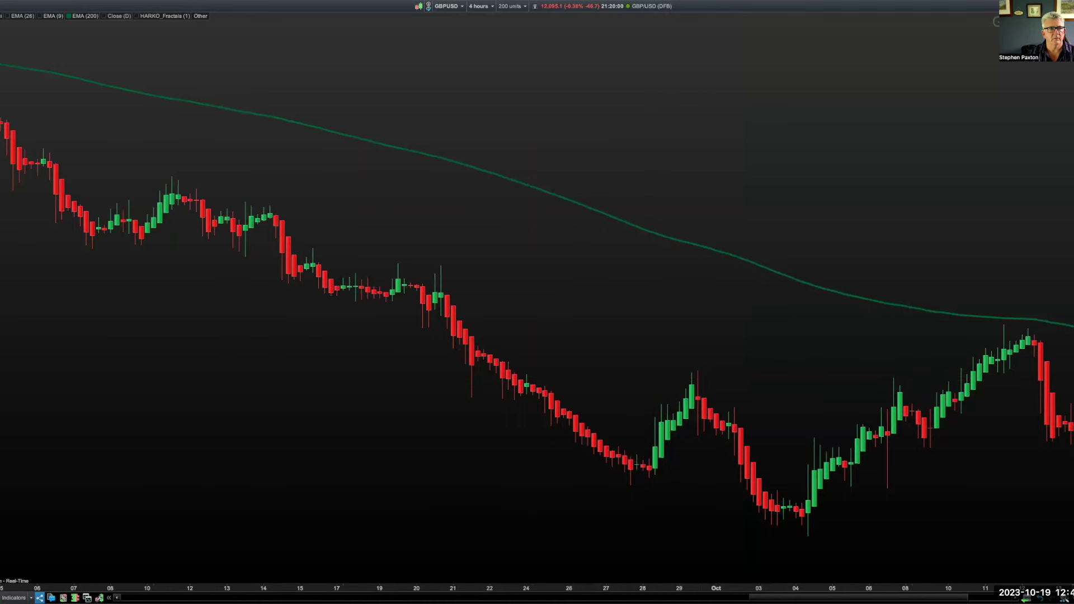
drag(319, 171, 331, 219)
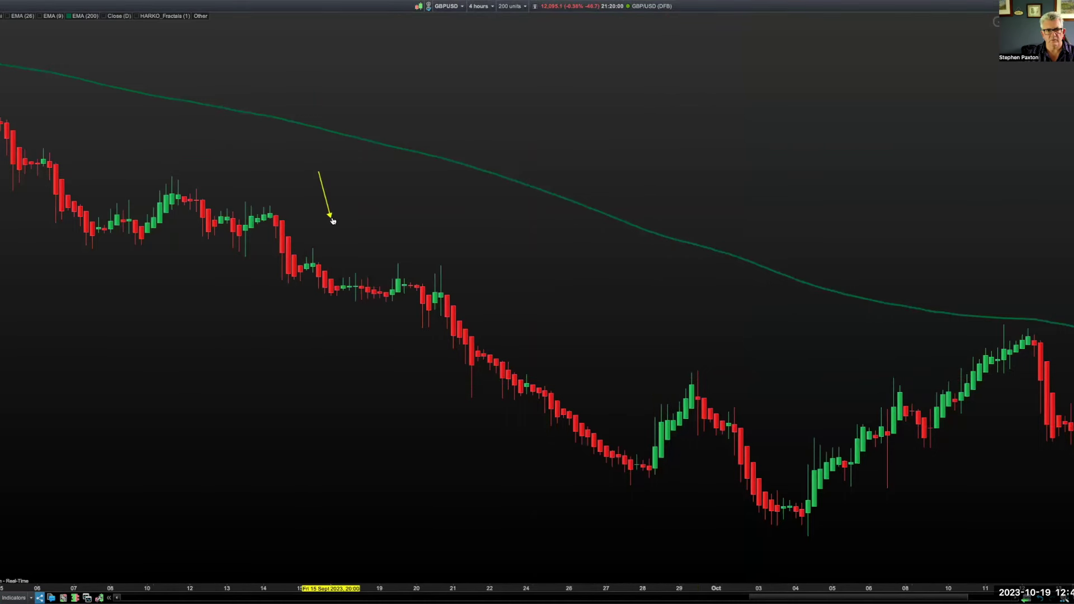
drag(448, 259, 446, 255)
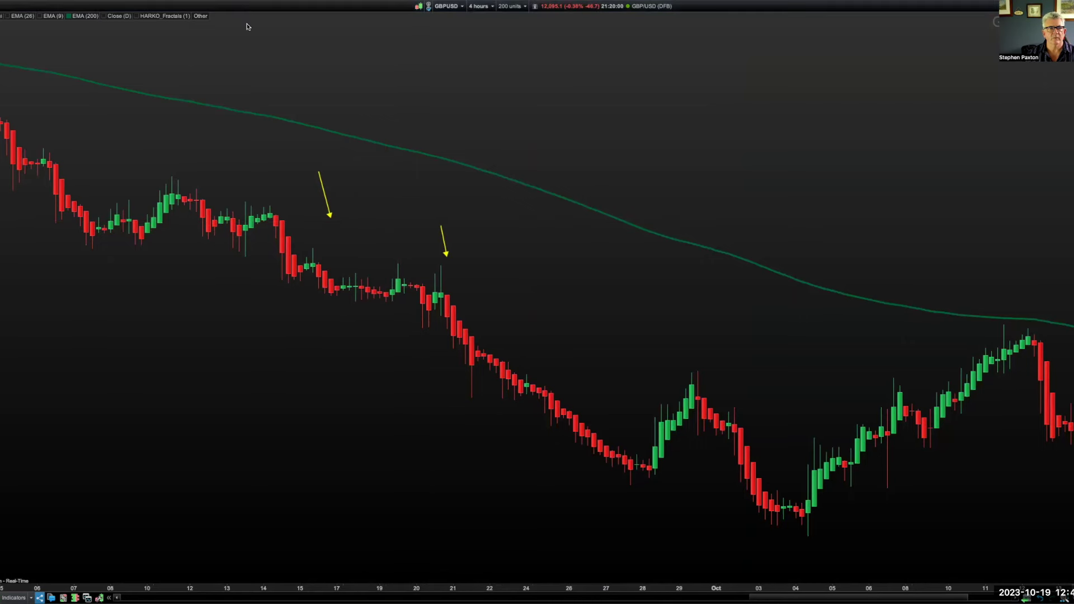
key(Delete)
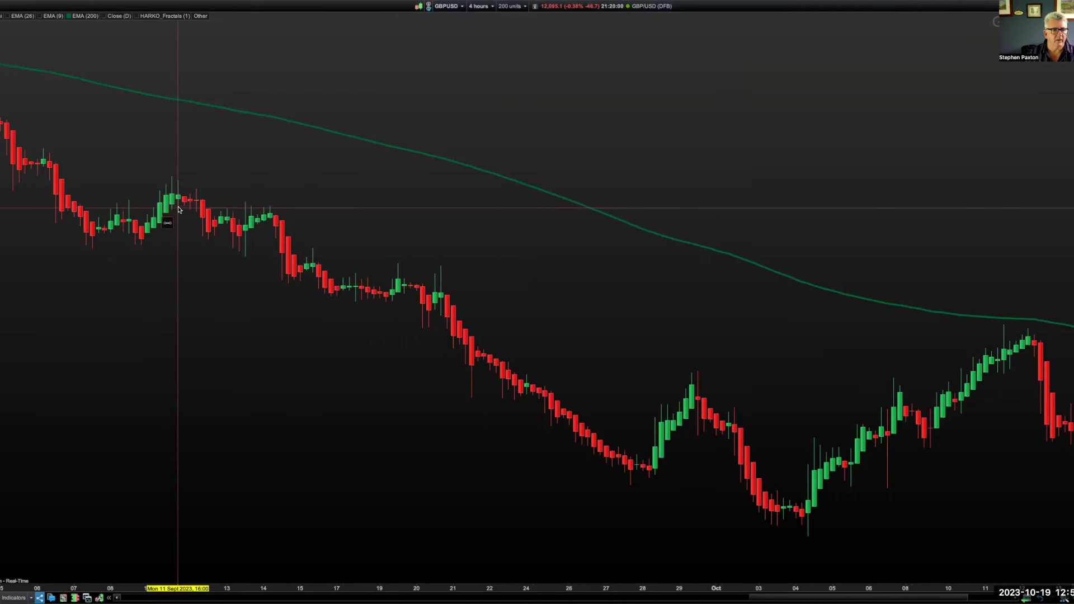
drag(180, 208, 244, 209)
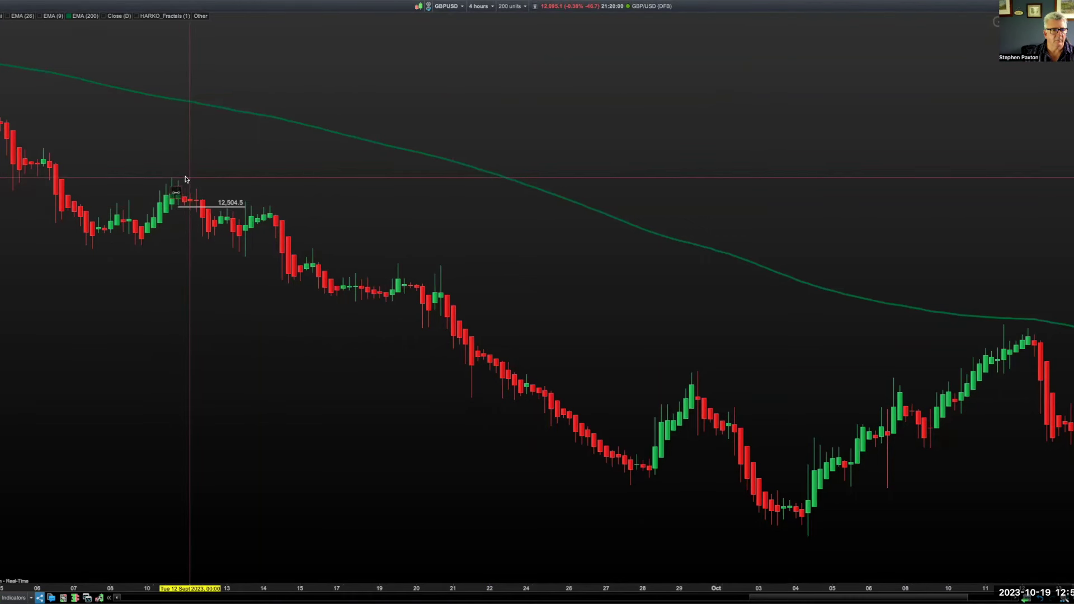
drag(173, 176, 201, 179)
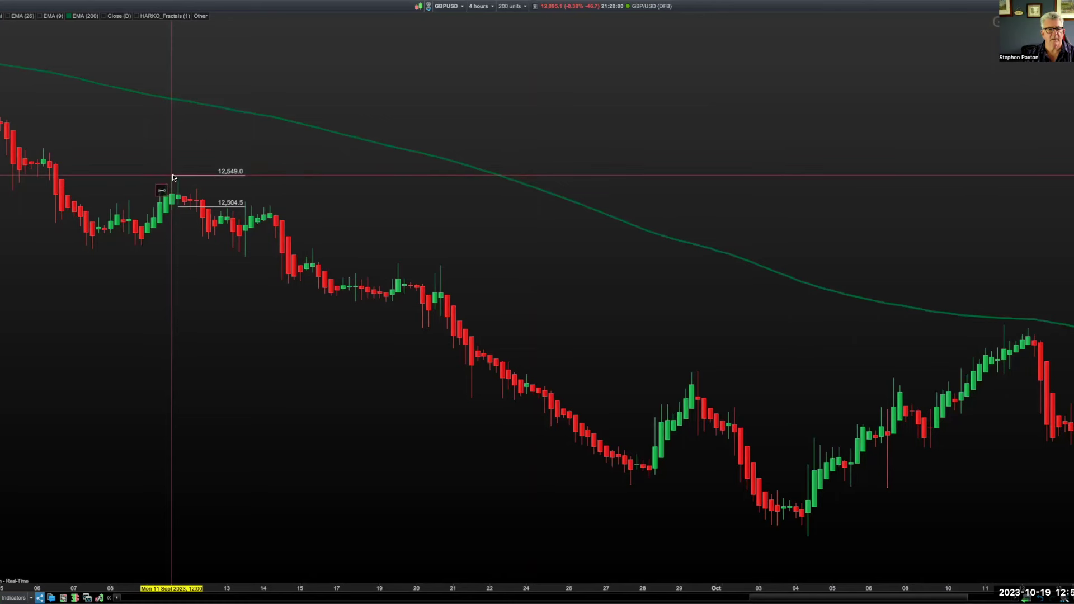
mouse_move(174, 177)
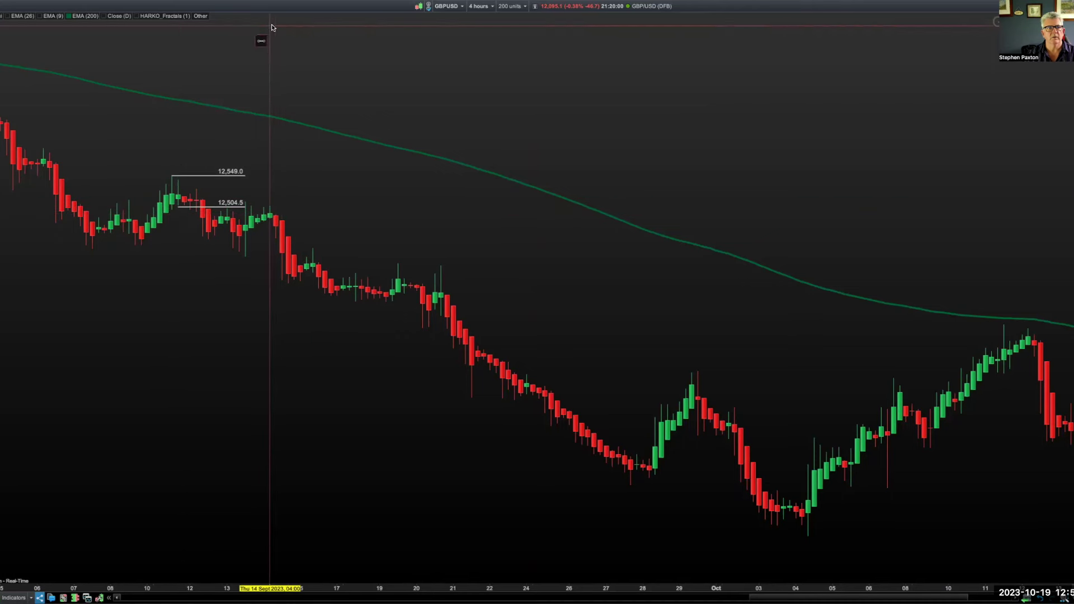
click(193, 185)
click(194, 216)
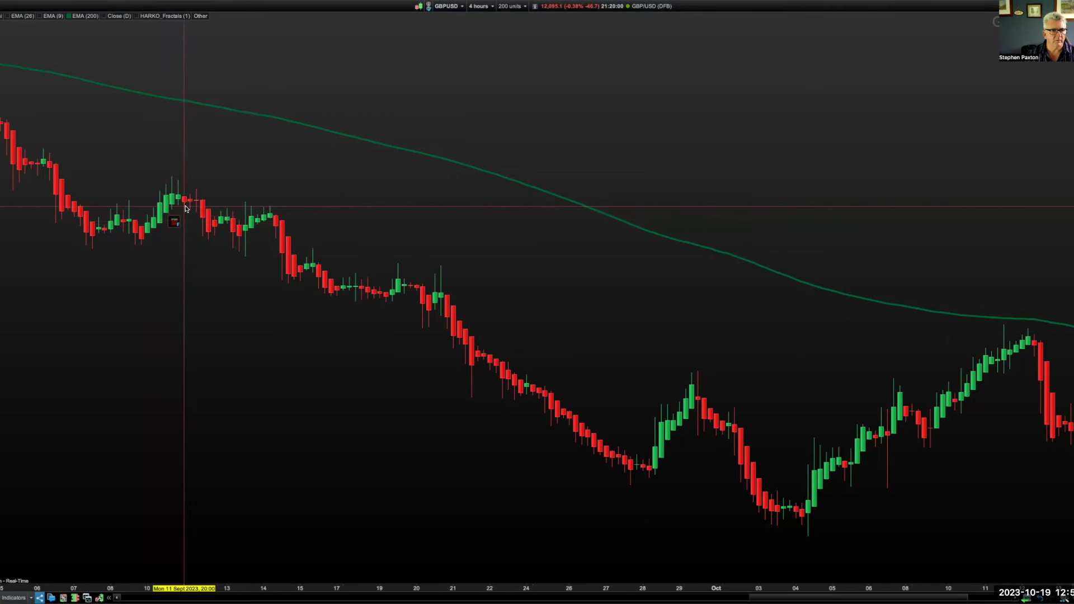
Draw short risk/reward boxes at the 11, 14, 20, 21 and 29 Sept highs and near 11 Oct
drag(185, 208, 198, 176)
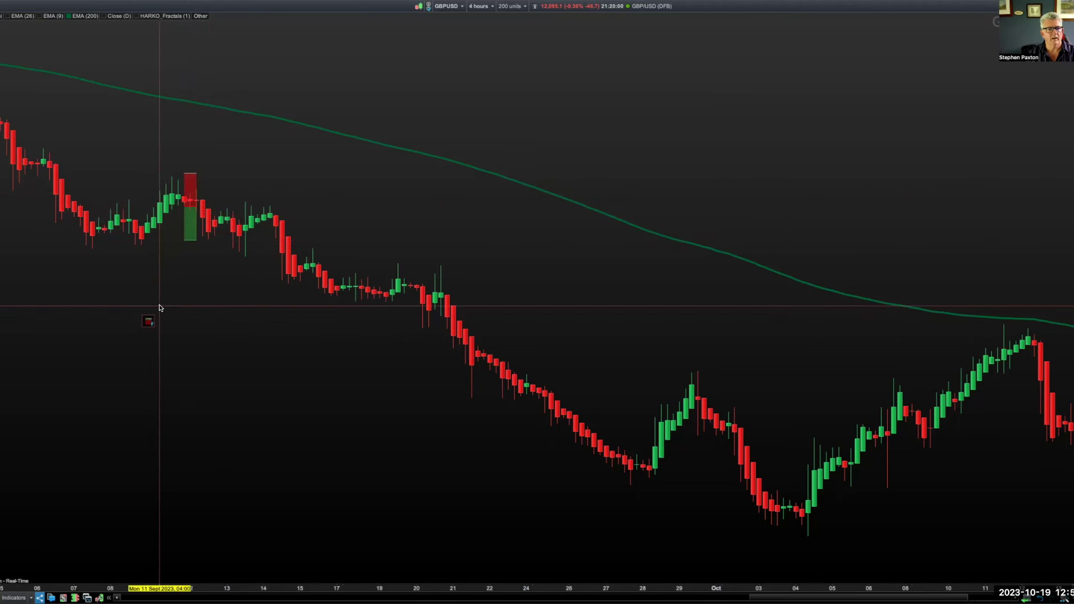
mouse_move(160, 307)
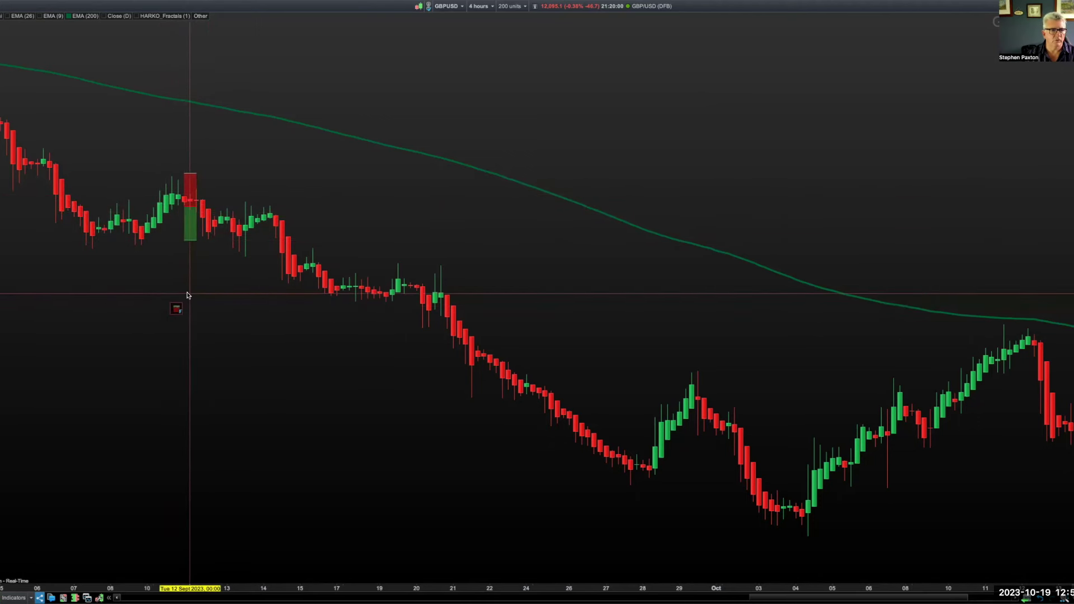
mouse_move(188, 296)
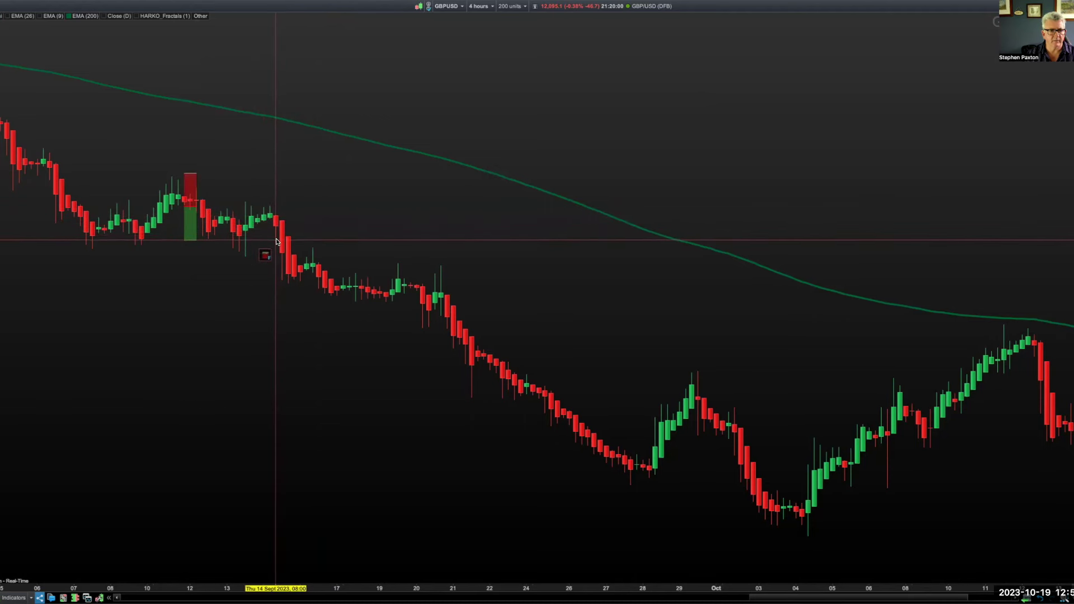
drag(277, 236, 288, 204)
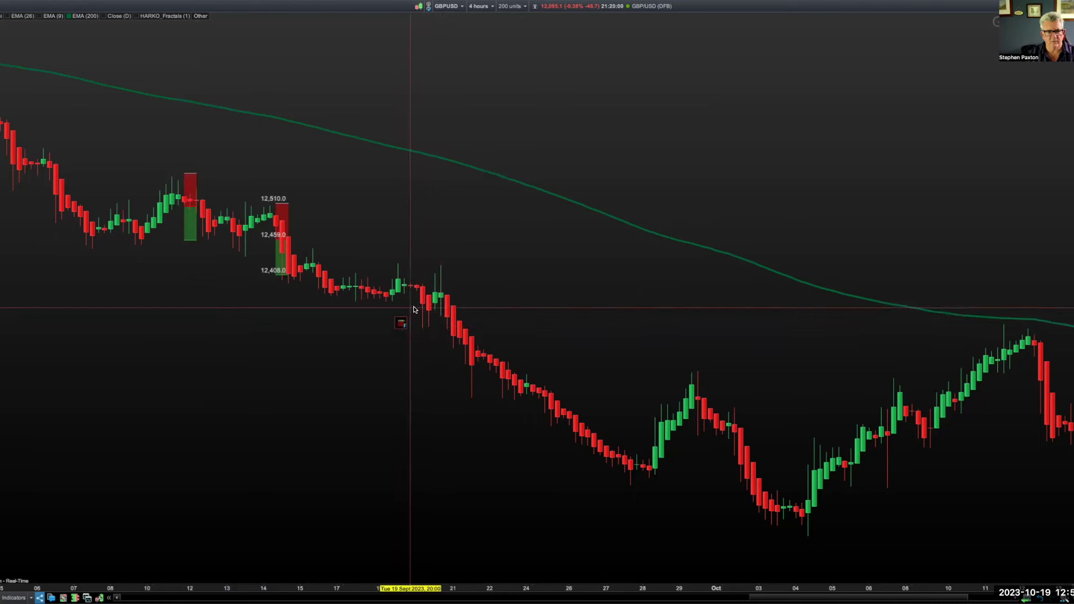
drag(413, 293, 426, 259)
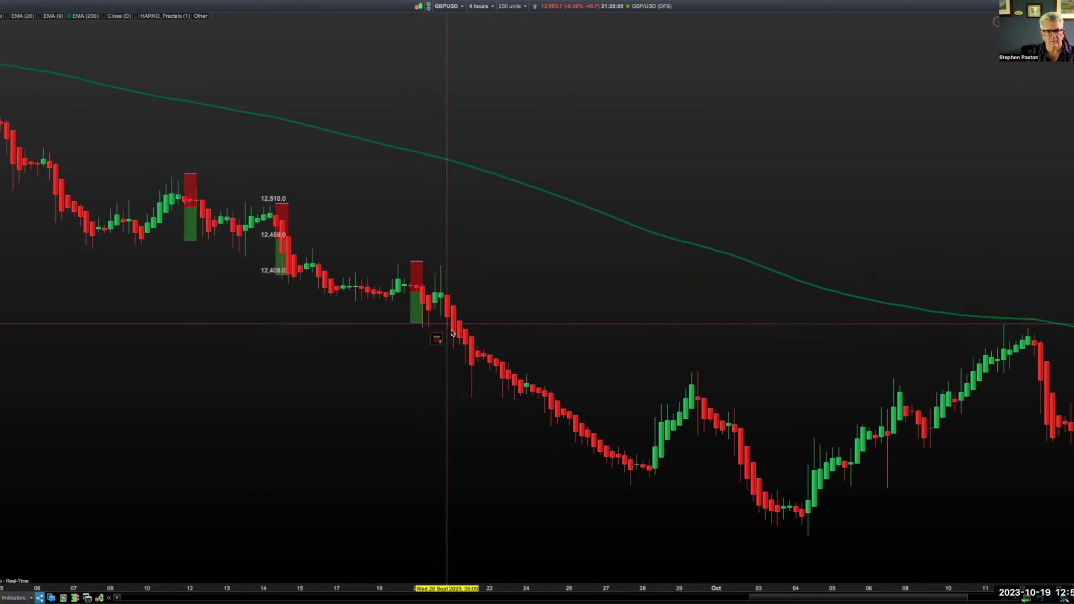
drag(446, 332, 454, 264)
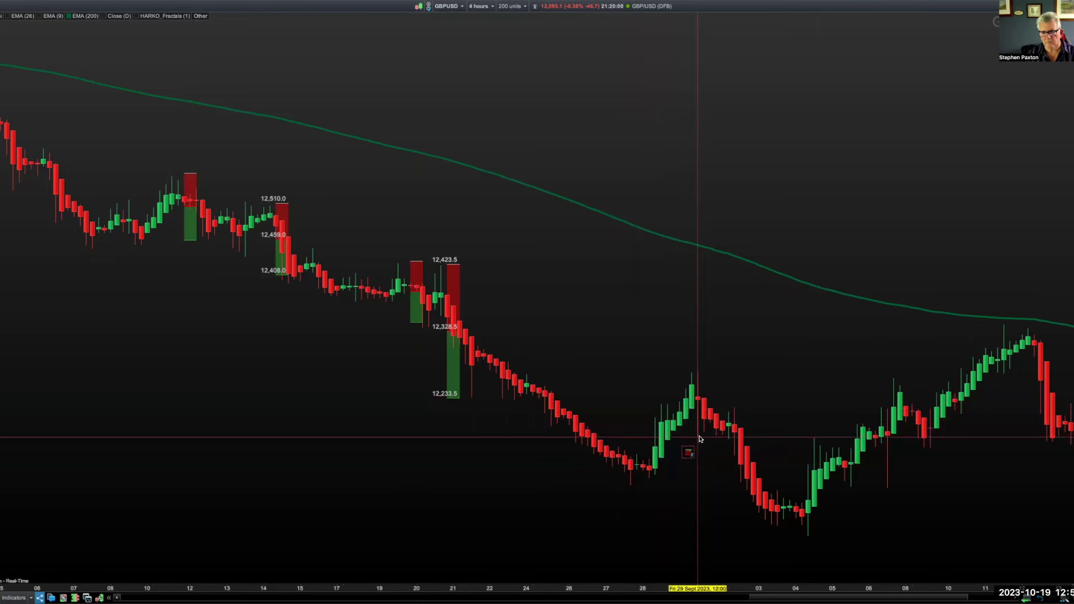
drag(699, 439, 719, 368)
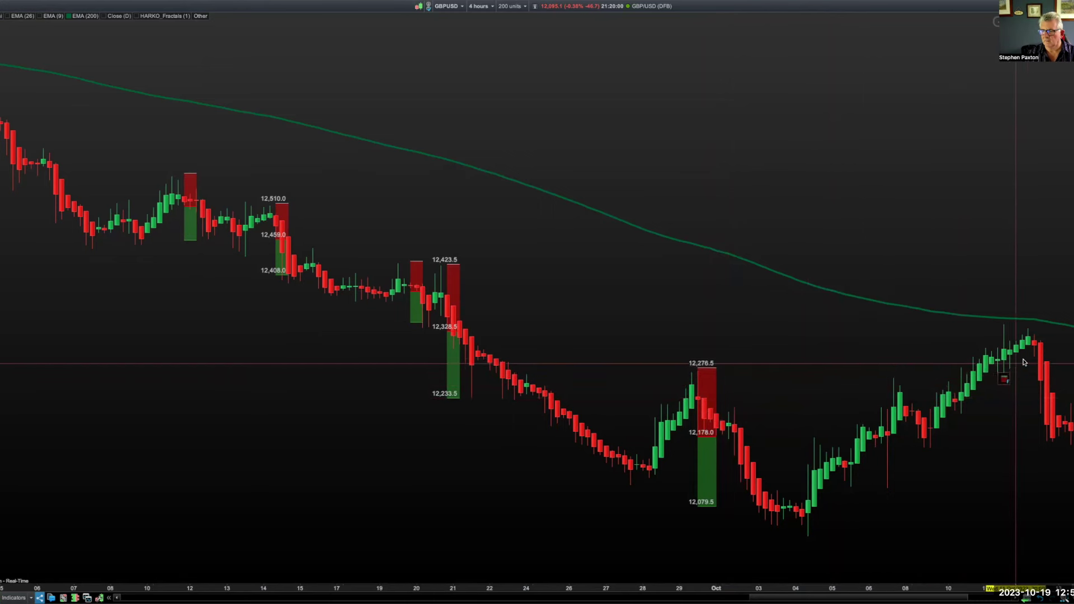
drag(1045, 356, 1049, 324)
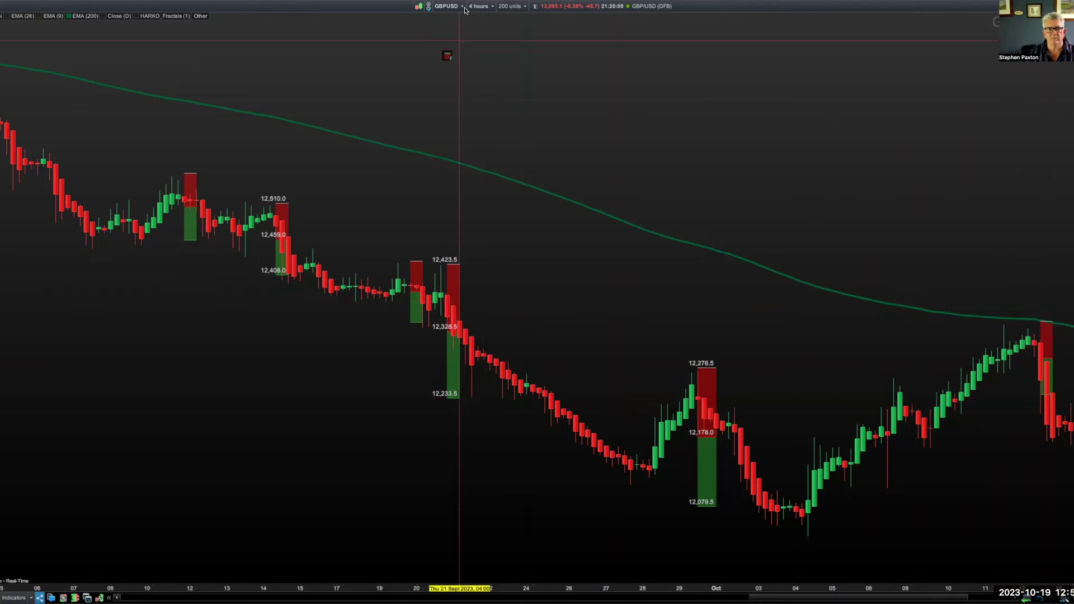
Switch to the 1-hour chart, add a short box at the 13 Oct pullback, and delete both yellow ellipses
click(491, 6)
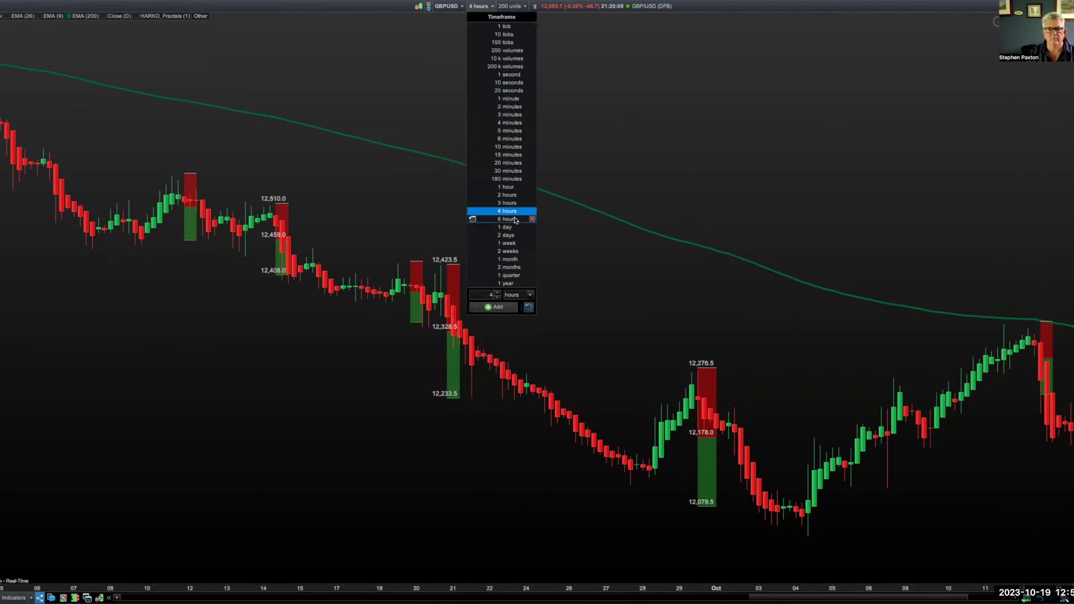
click(508, 188)
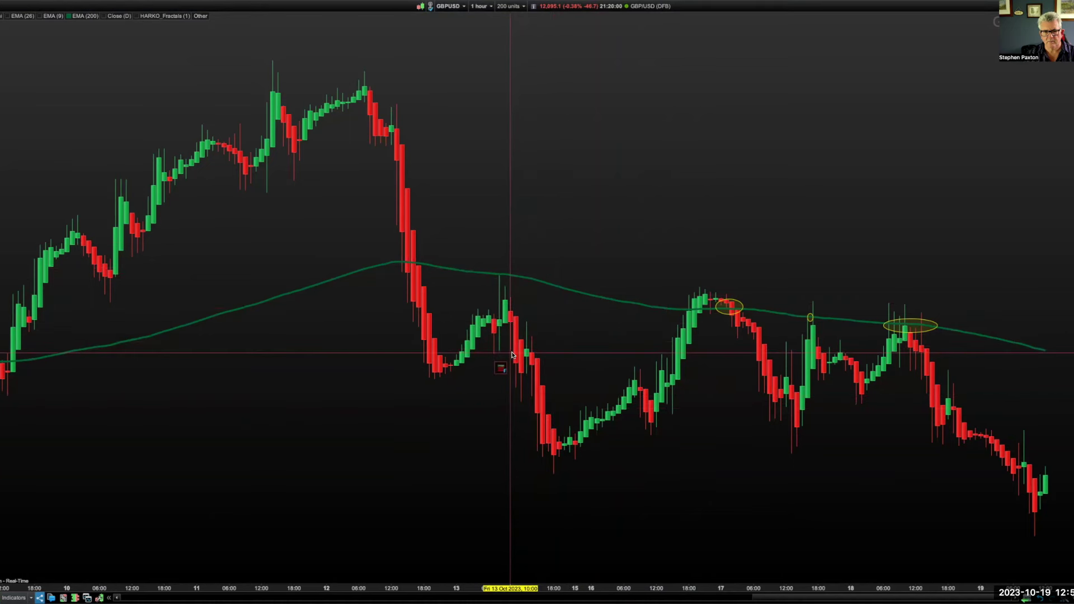
drag(512, 354, 544, 275)
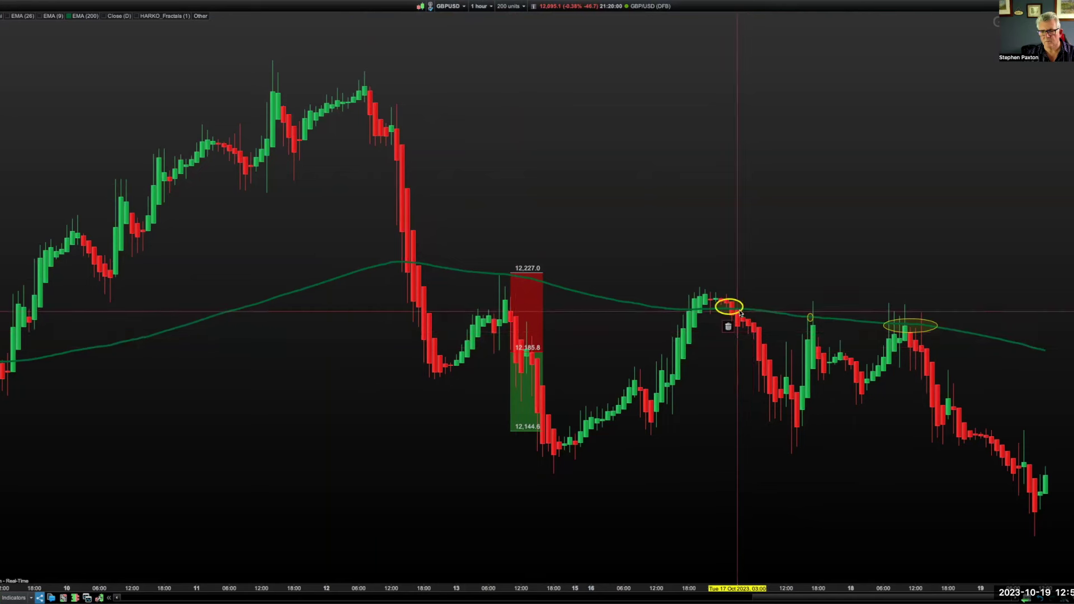
click(727, 326)
click(897, 346)
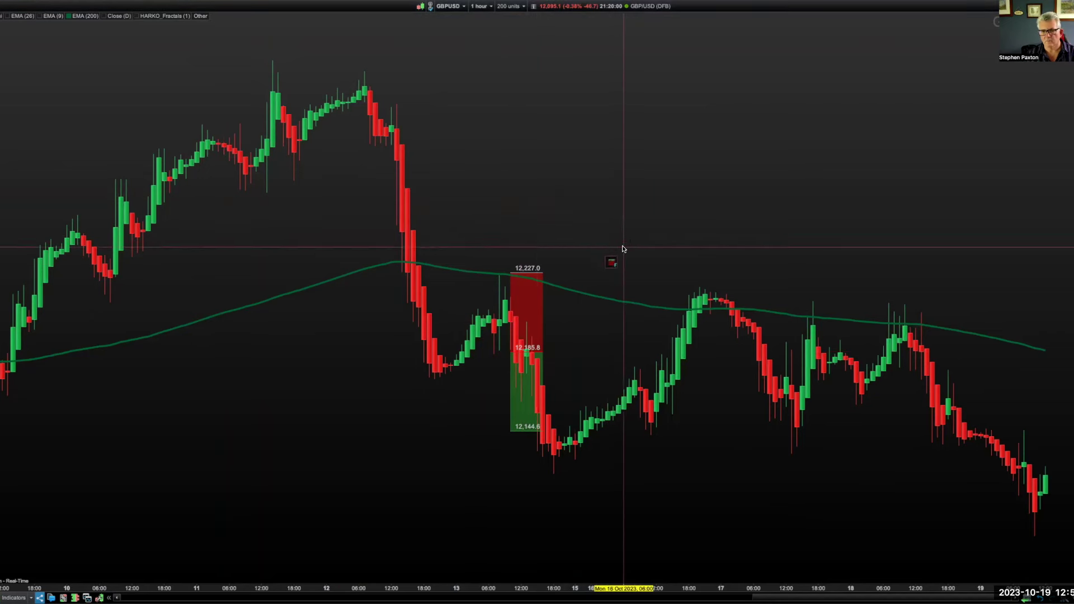
Draw short risk/reward boxes at the 16, 17 and 18 Oct pullbacks
click(715, 302)
drag(716, 301, 723, 286)
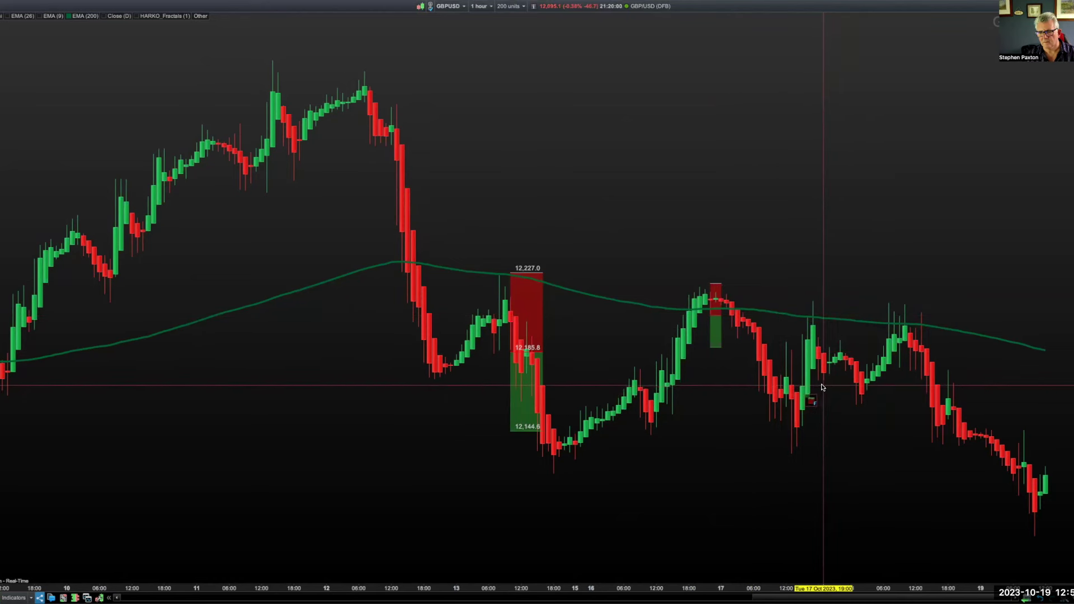
mouse_move(818, 380)
mouse_down()
mouse_move(841, 350)
mouse_move(845, 306)
mouse_up()
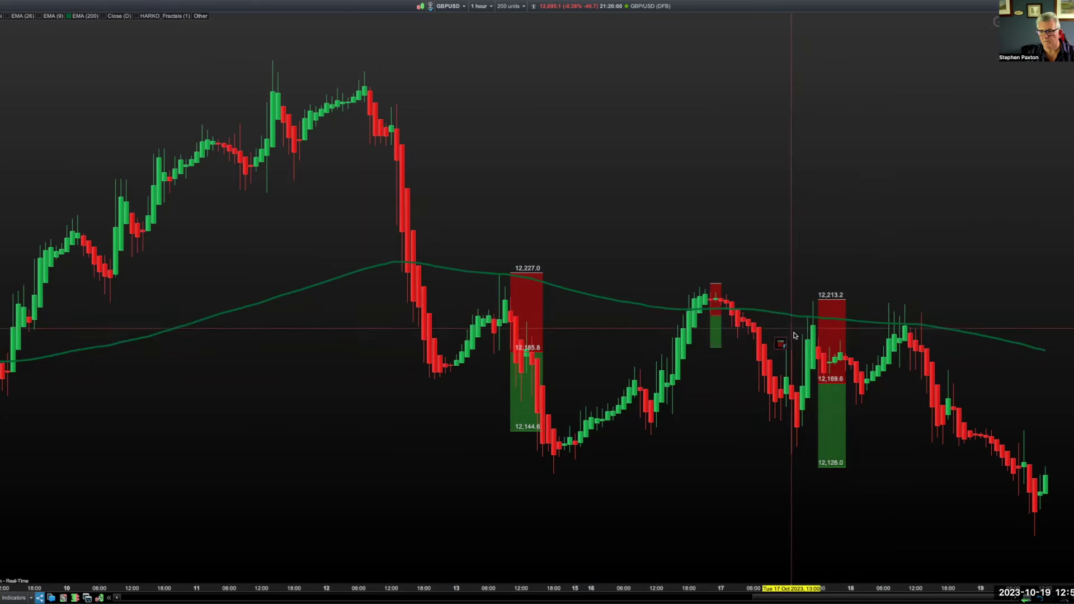
click(911, 371)
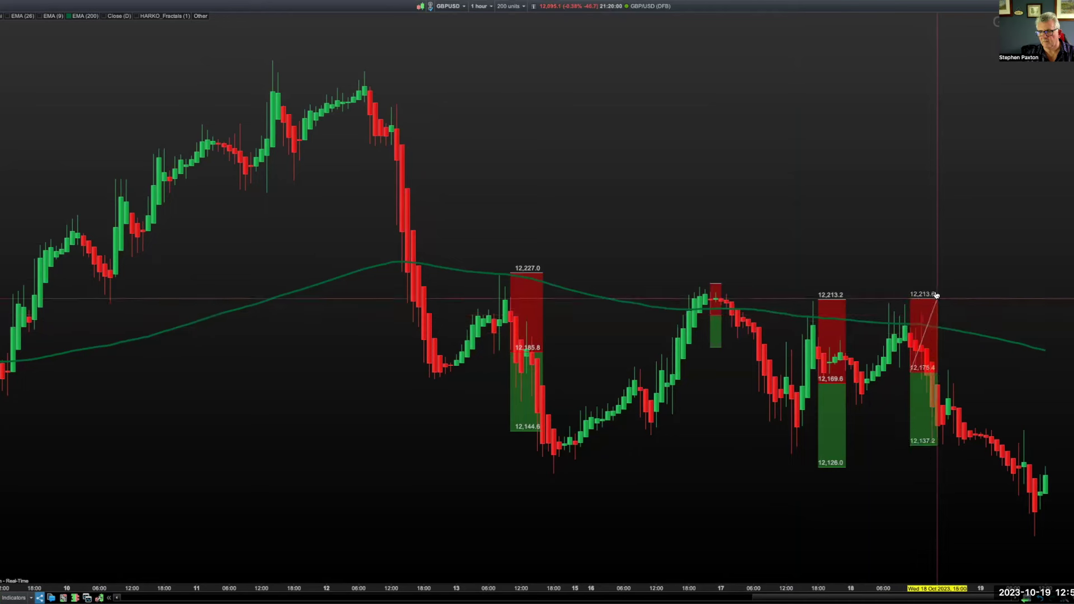
click(930, 302)
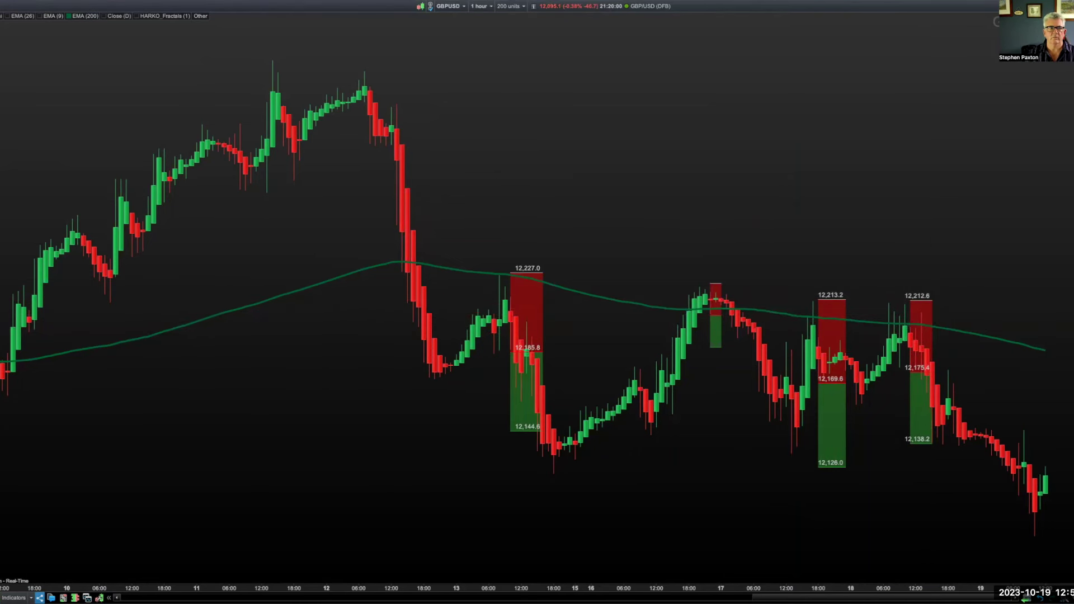